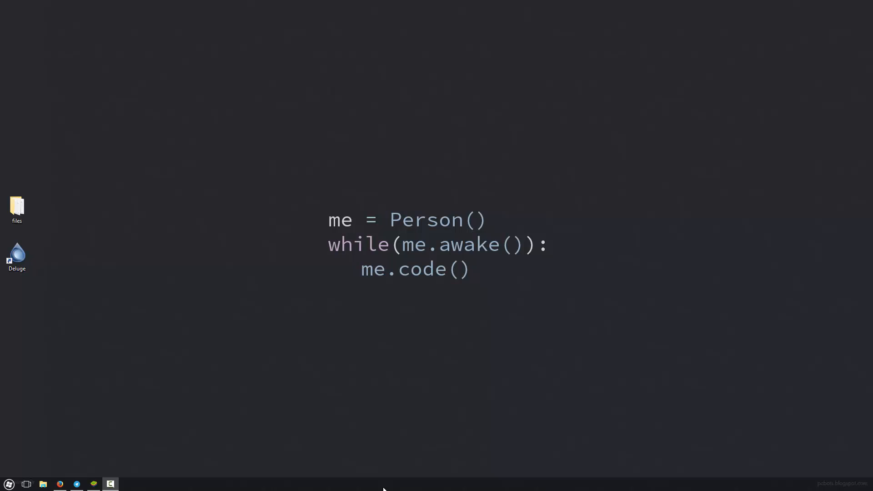
Look over the desktop files folder's contents, then minimise its window
double_click(26, 207)
left_click_drag(59, 86, 598, 121)
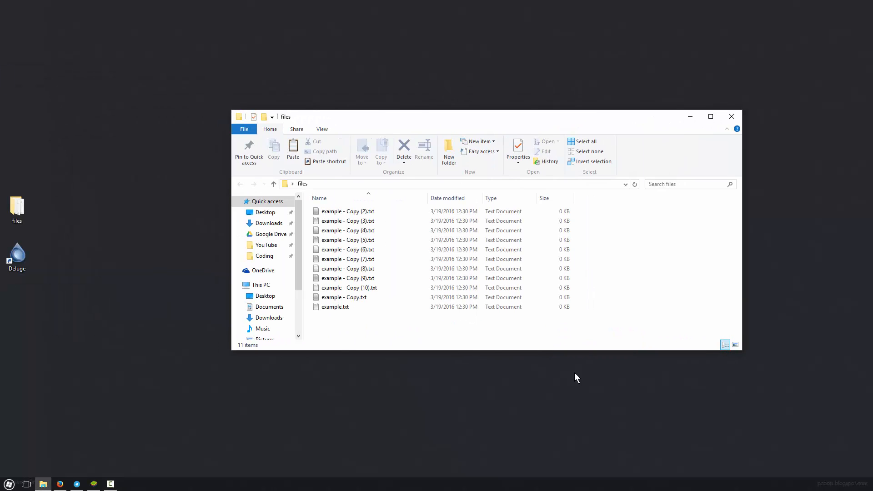
left_click_drag(374, 330, 362, 183)
left_click(679, 273)
left_click(690, 114)
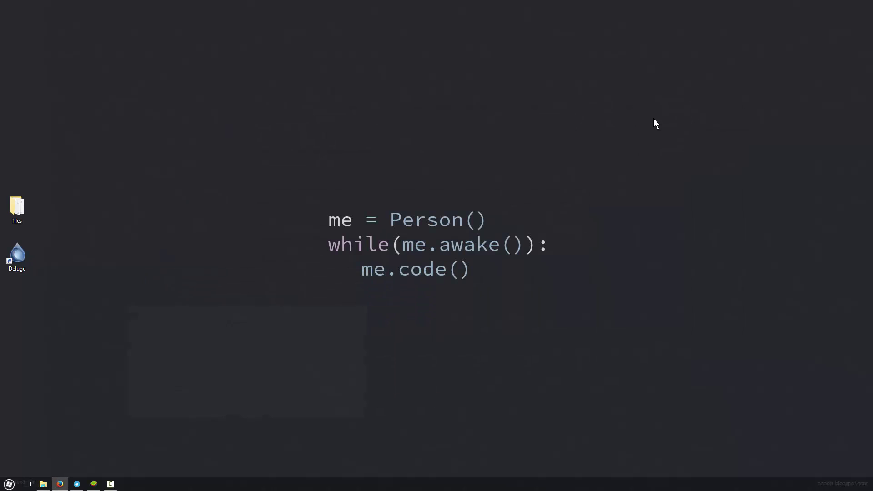
Launch Deluge and start a new torrent via File > Create Torrent
double_click(30, 257)
double_click(31, 256)
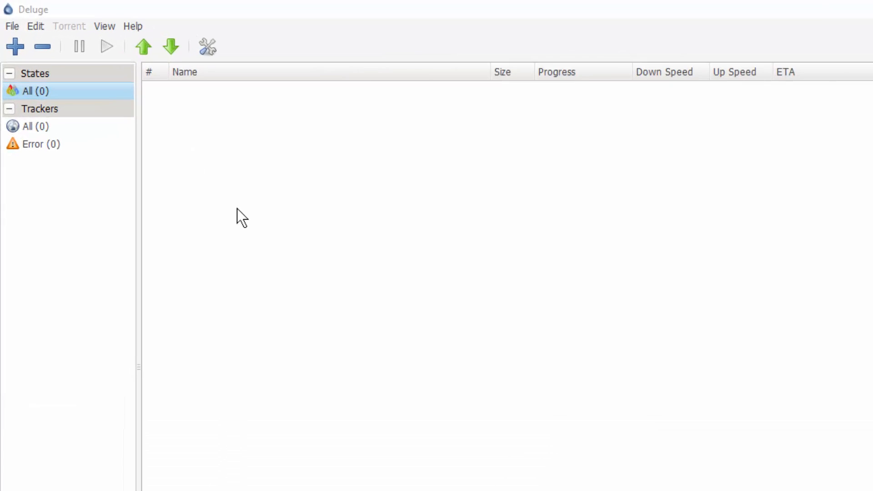
left_click(16, 39)
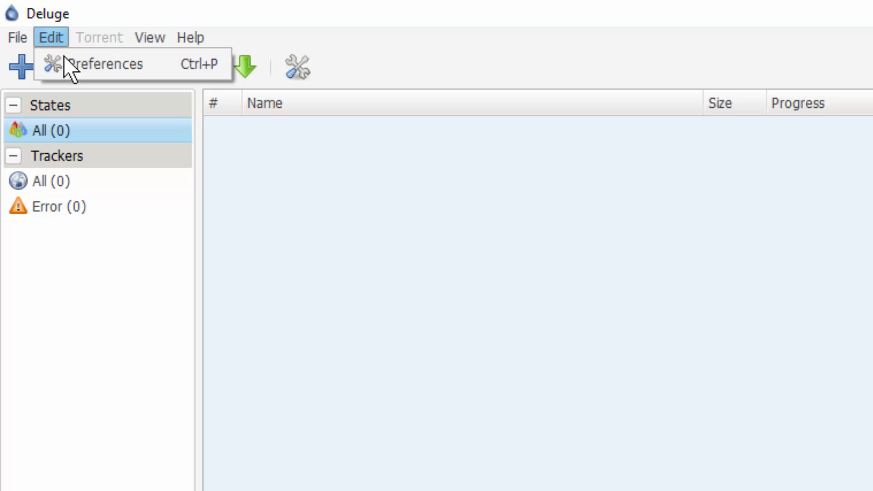
left_click(73, 90)
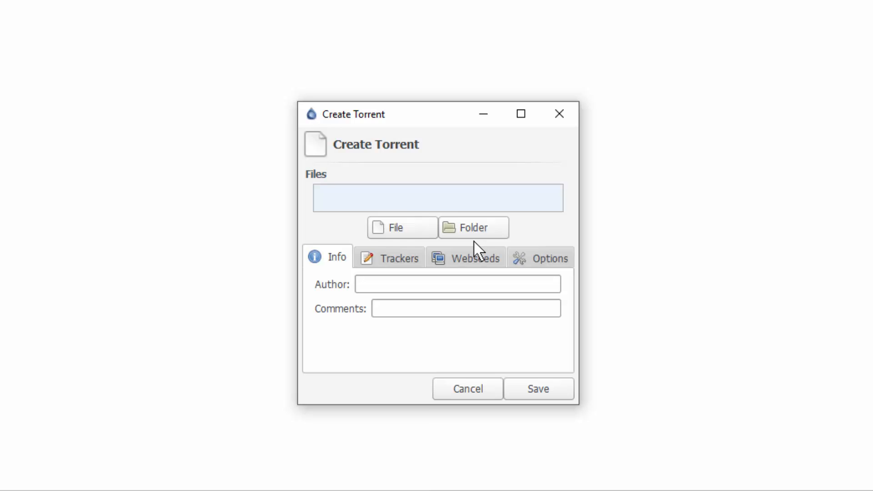
Choose the desktop files folder as the torrent's content
left_click(455, 226)
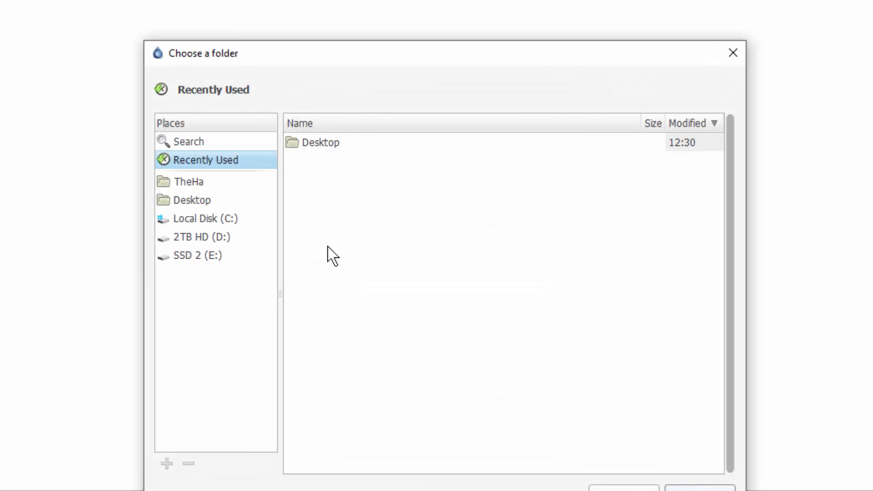
double_click(340, 151)
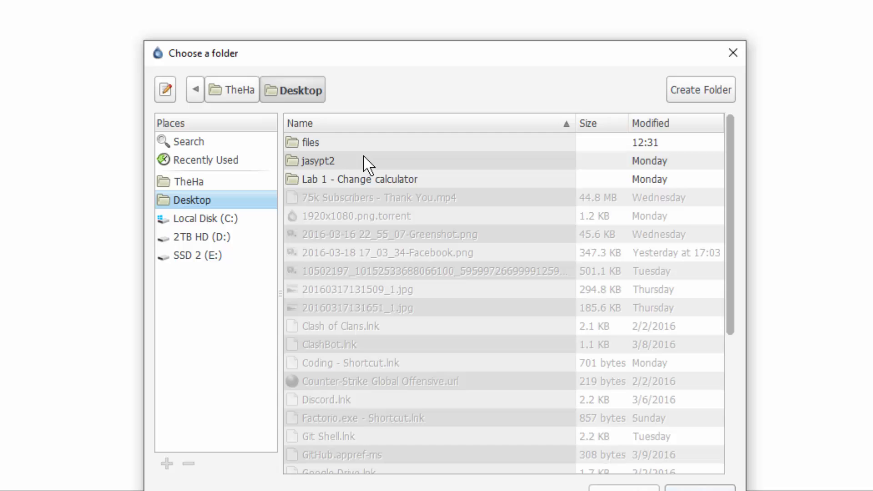
left_click(335, 146)
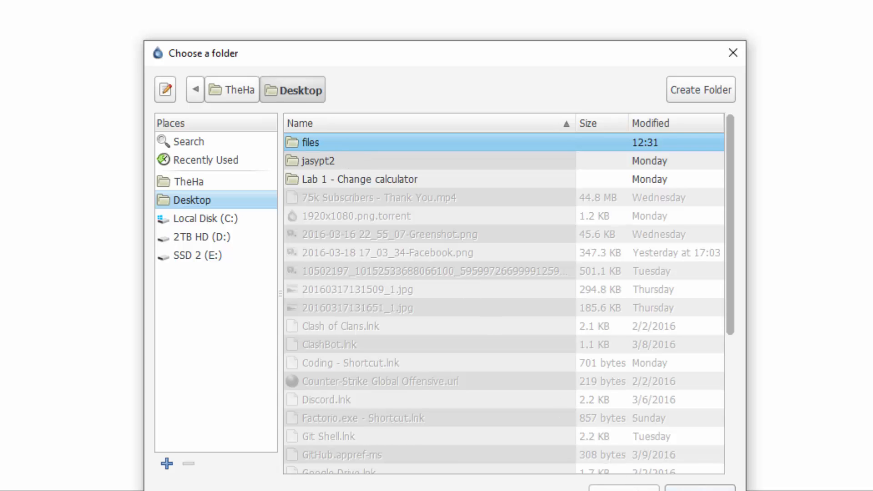
left_click(691, 486)
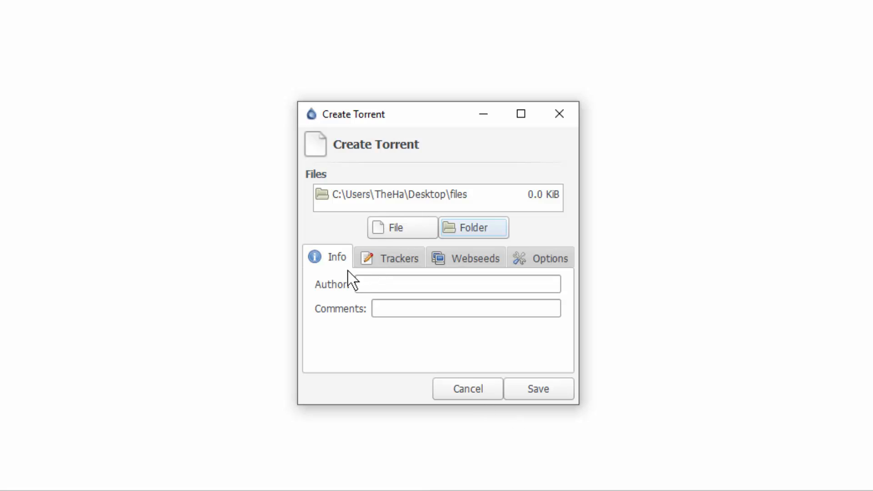
Fill in the torrent's author name and the comment hi on the Info tab
left_click(432, 281)
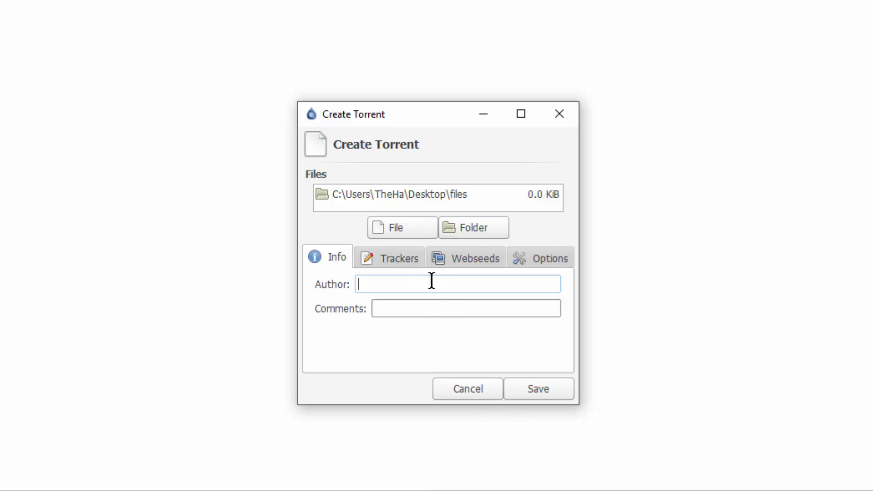
type("TheHacker")
key("BackSpace")
key("BackSpace")
key("BackSpace")
type("acker0007")
key("Tab")
type("hi")
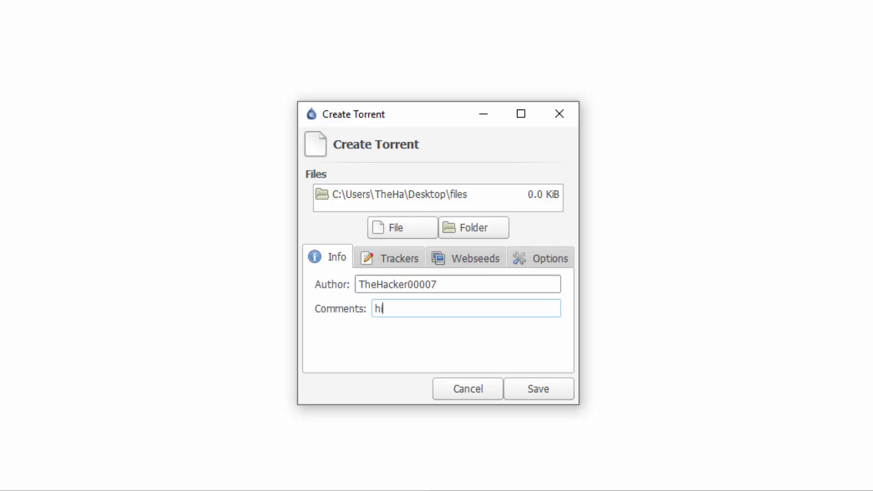
left_click(401, 260)
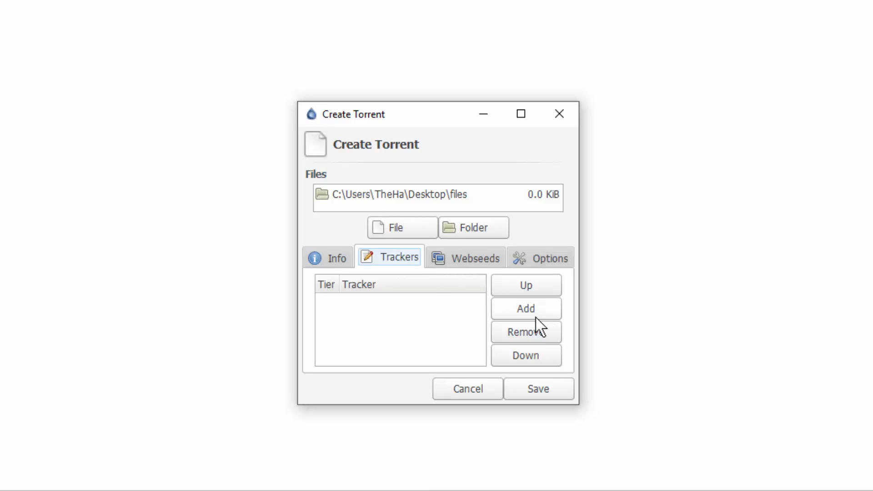
Add udp://tracker.openbittorrent.com:80/announce as the torrent's tracker
left_click(550, 318)
key("ctrl+a")
type("udp://tracker.openbittorrent.com:80/announce")
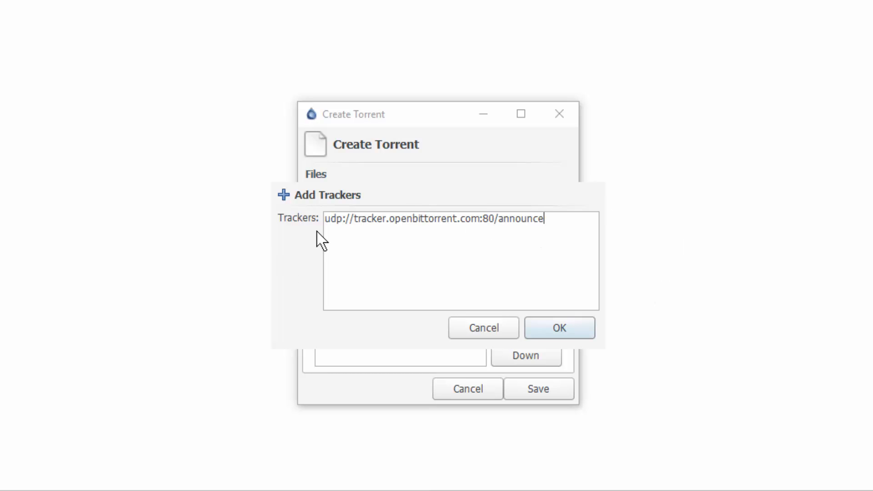
left_click(569, 334)
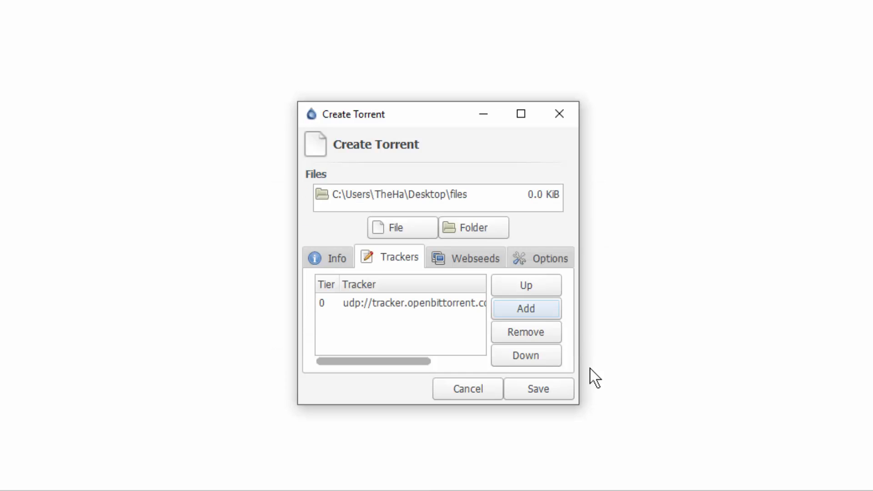
Review the Webseeds and Options tabs, leaving the 32 KiB piece size
left_click(469, 259)
left_click(535, 263)
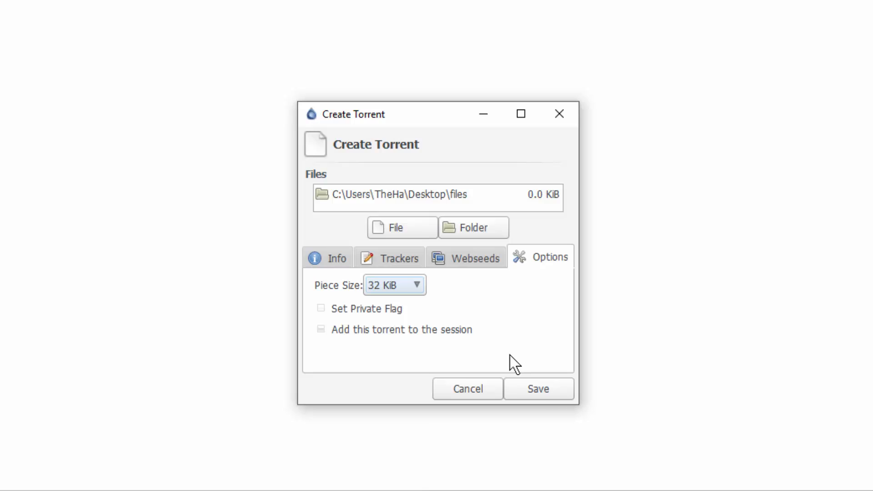
Save the torrent as files.torrent in the Desktop folder
left_click(537, 395)
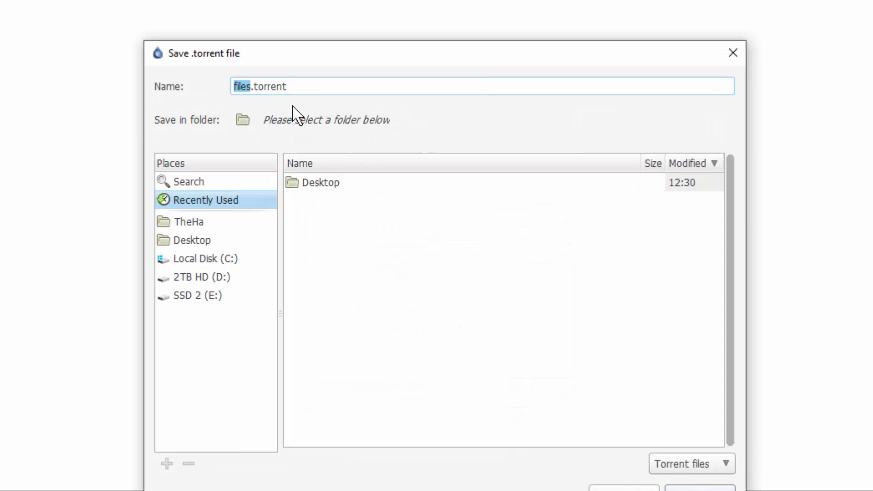
left_click(703, 489)
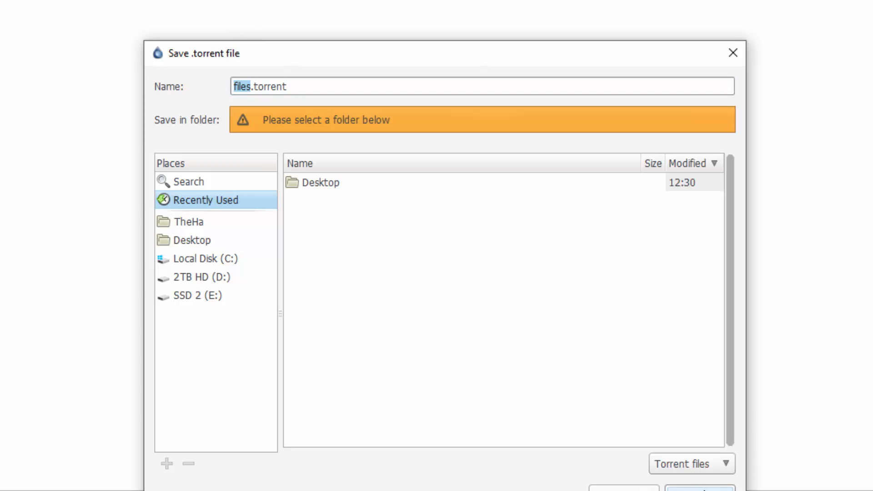
left_click(341, 165)
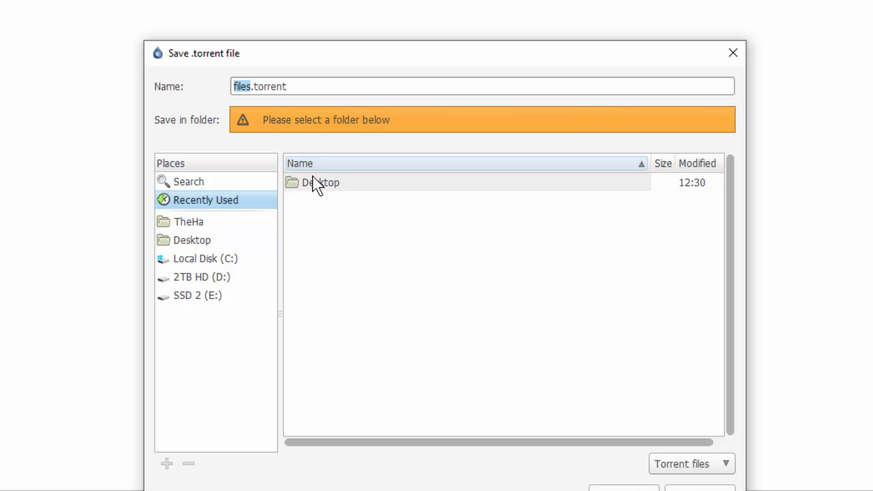
double_click(316, 185)
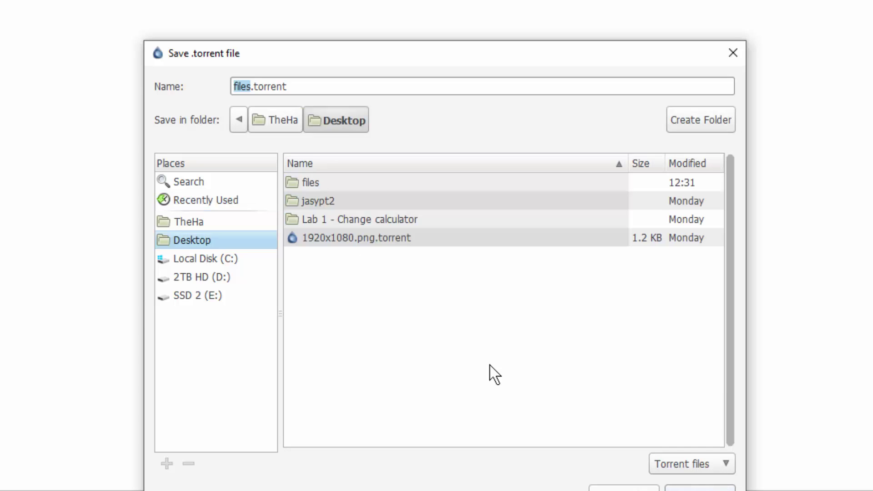
left_click(689, 489)
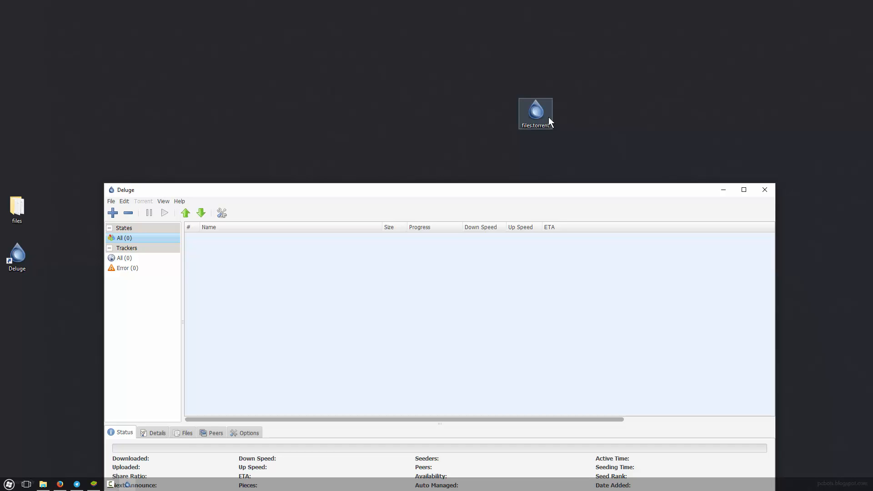
View files.torrent's properties confirming a 713-byte Deluge torrent on the desktop, then close them
left_click(549, 117)
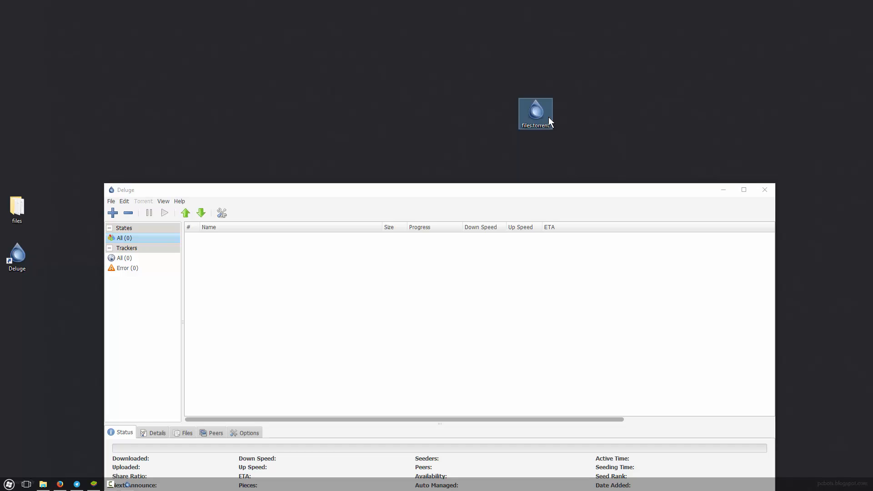
right_click(524, 114)
left_click(564, 308)
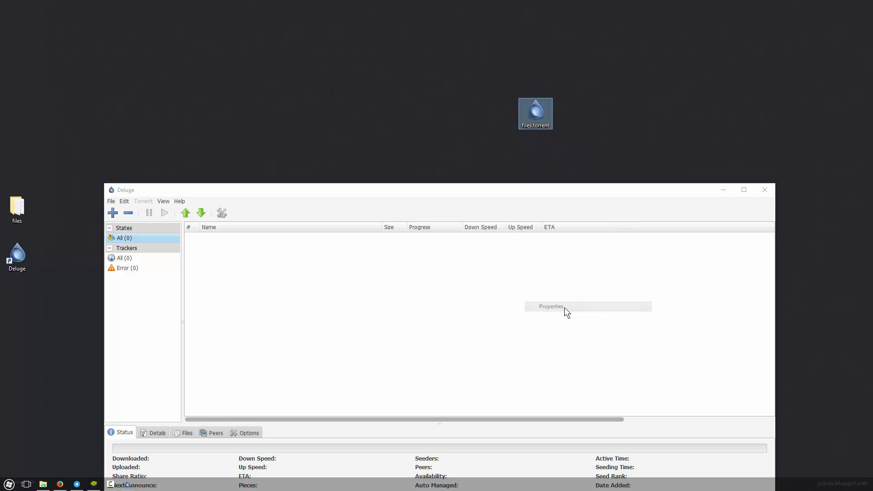
left_click_drag(591, 214, 640, 217)
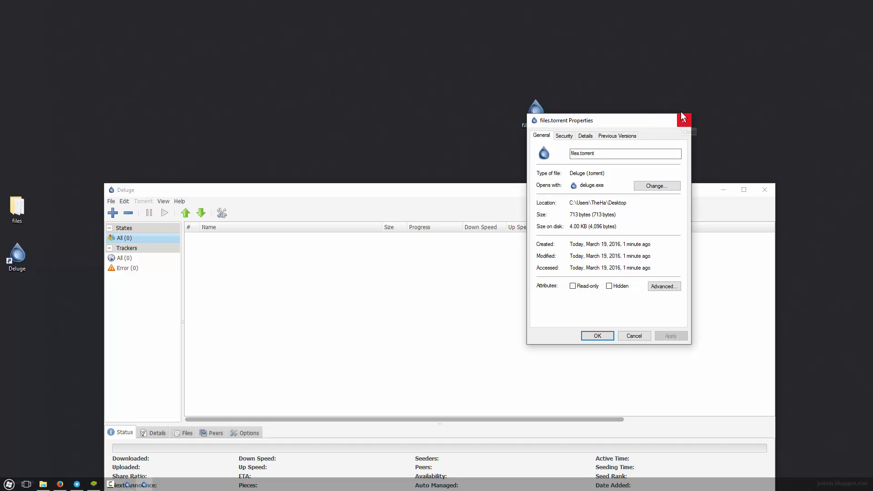
left_click(684, 121)
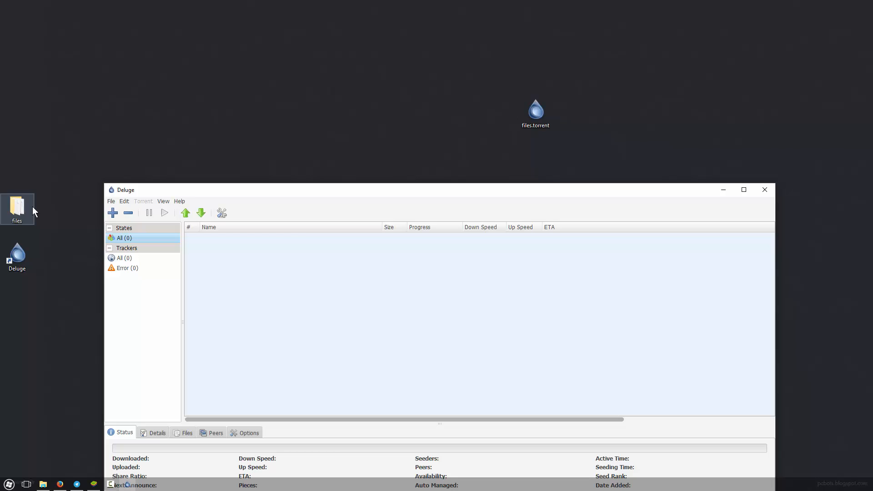
left_click(107, 151)
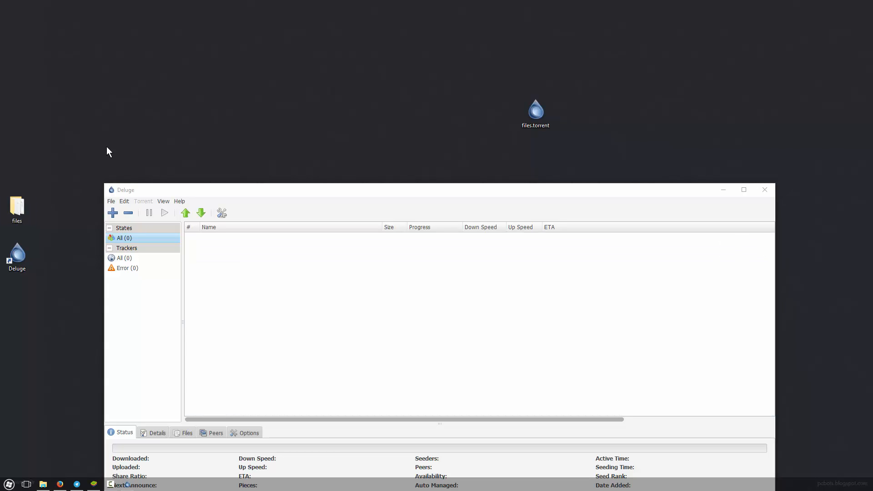